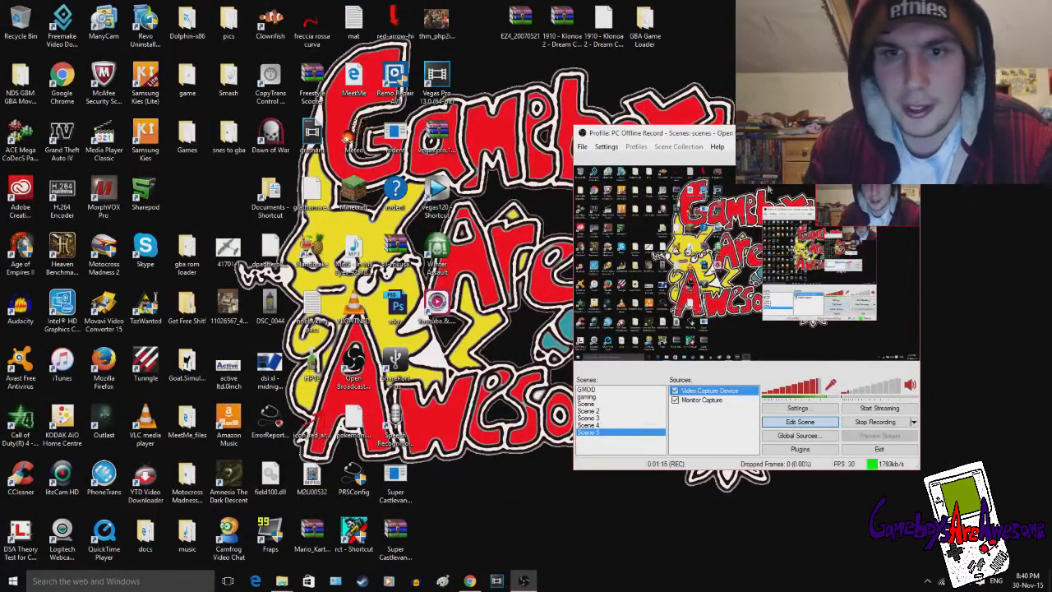
Step: Switch to Chrome, download EZ4_20070521.zip from the Jumpshare page, and return to the desktop
click(855, 132)
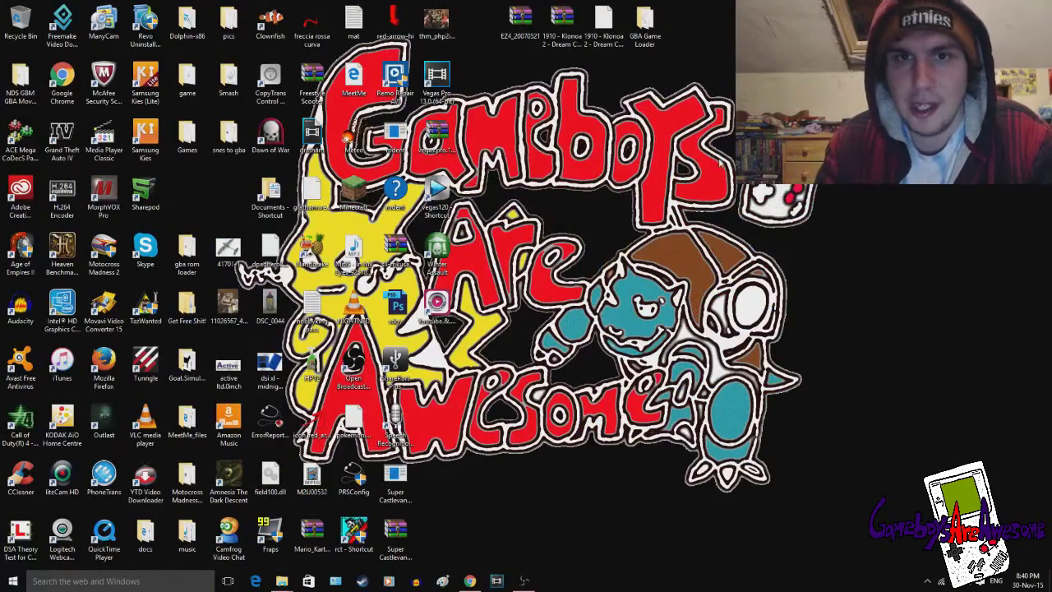
click(469, 581)
click(616, 61)
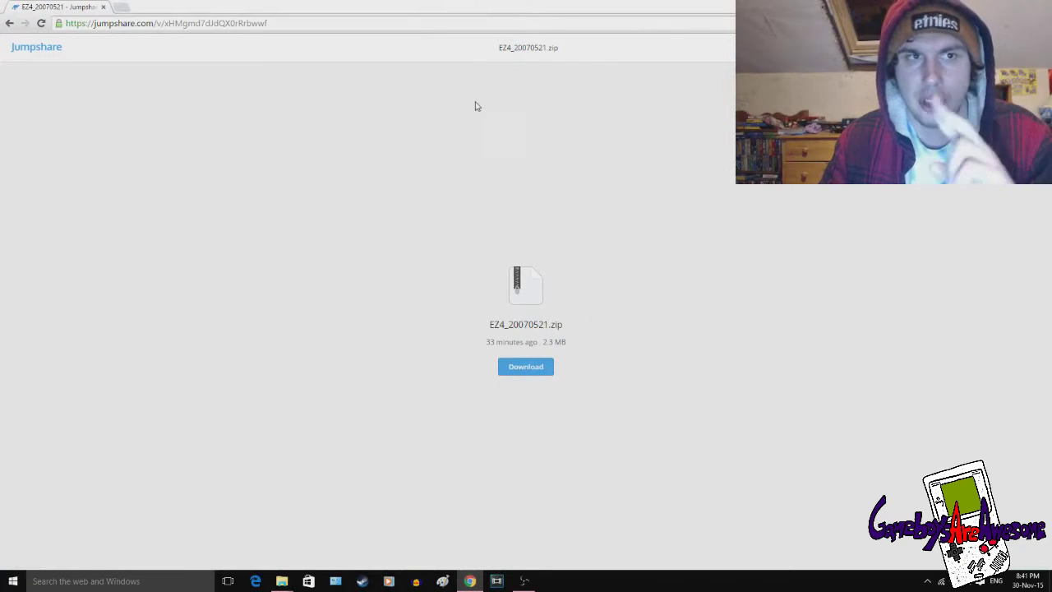
click(533, 371)
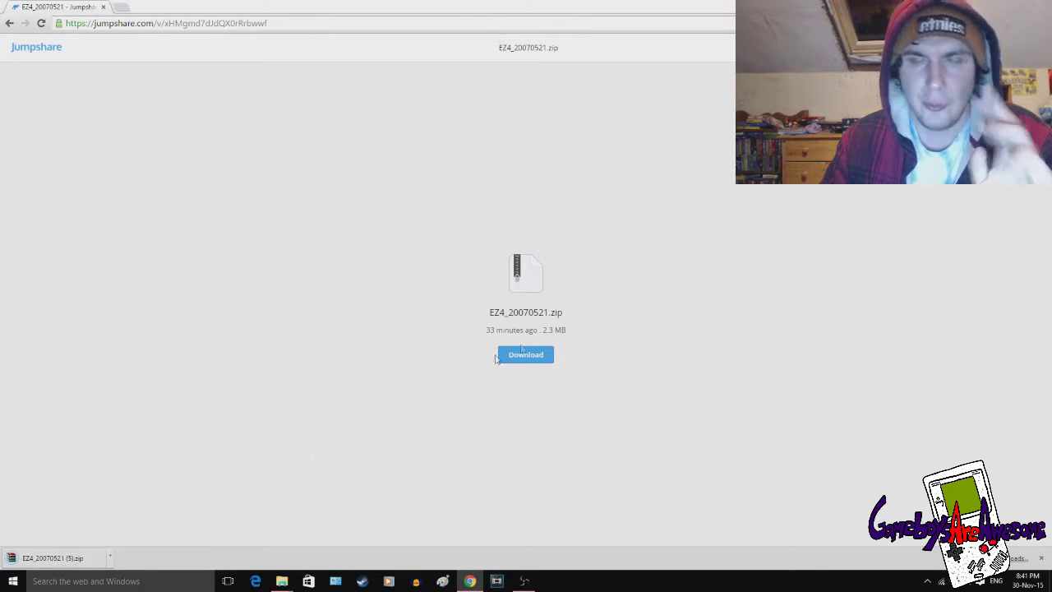
key(super+d)
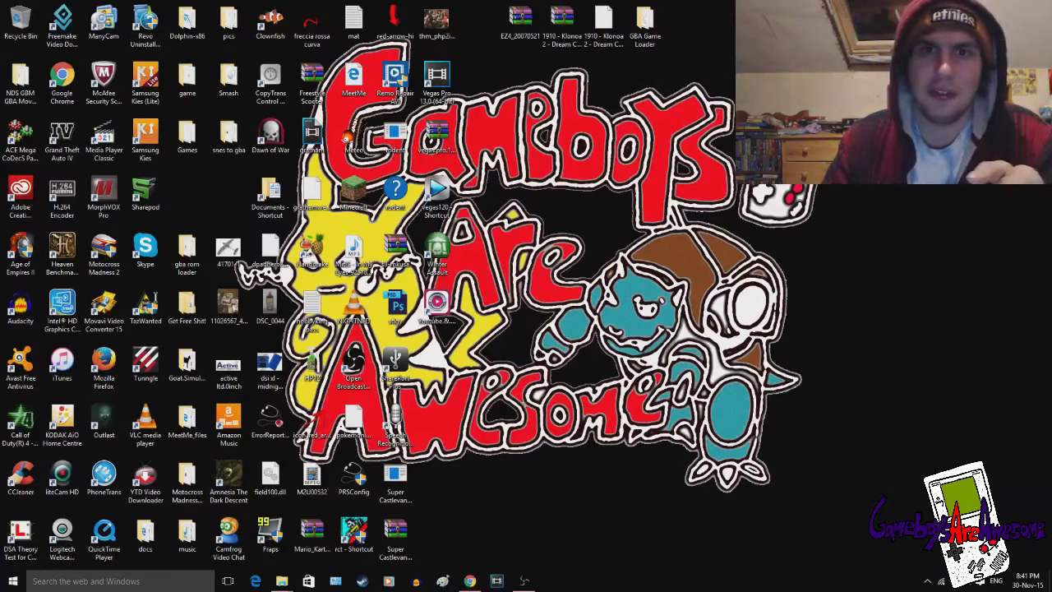
Step: Open the EZ4_20070521 archive on the desktop to view its contents, and close it again
drag(521, 21, 498, 49)
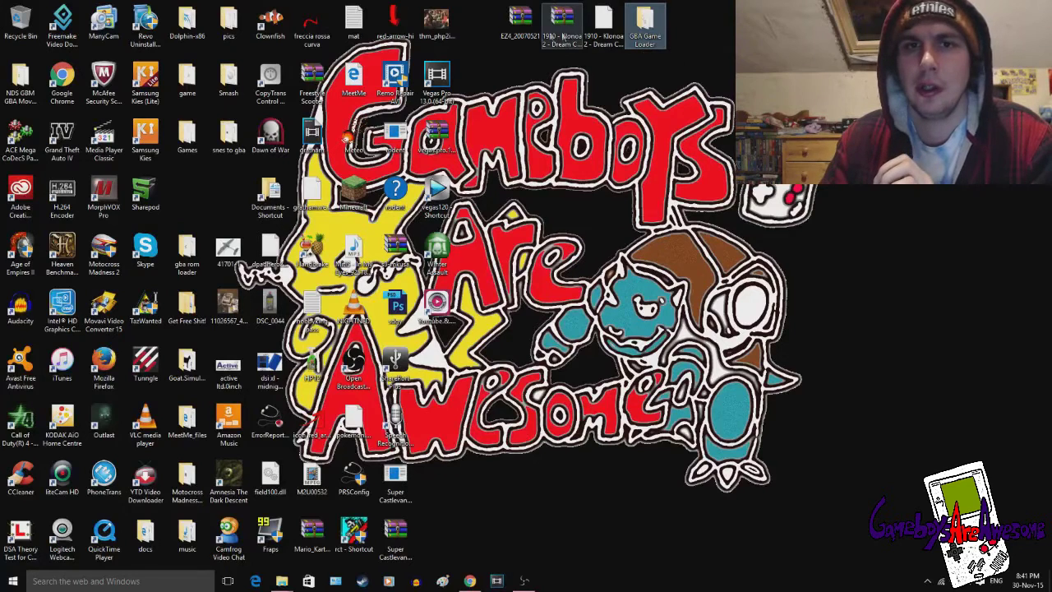
click(517, 24)
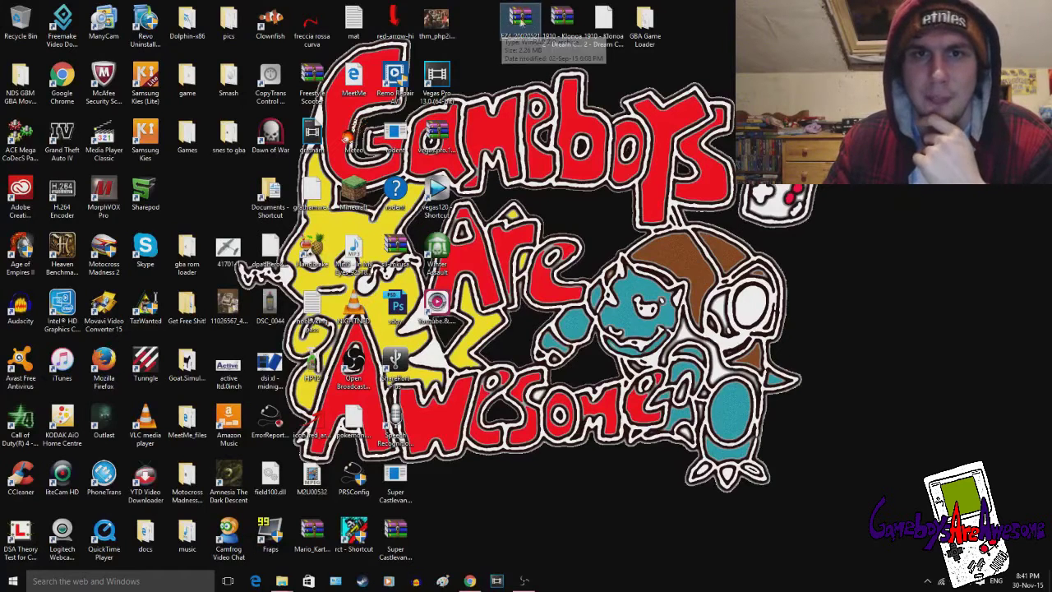
click(521, 27)
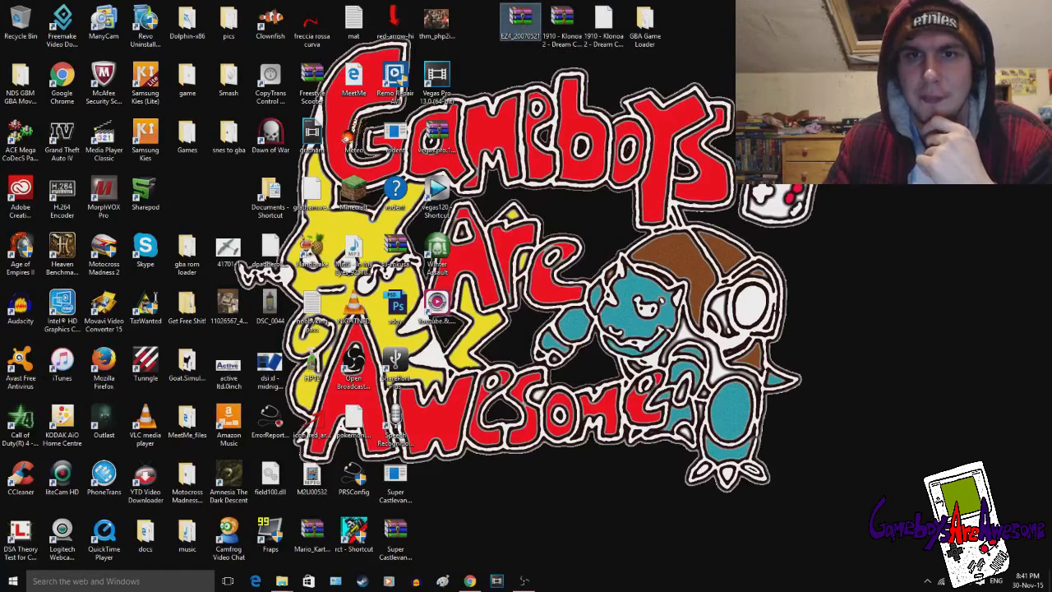
double_click(521, 27)
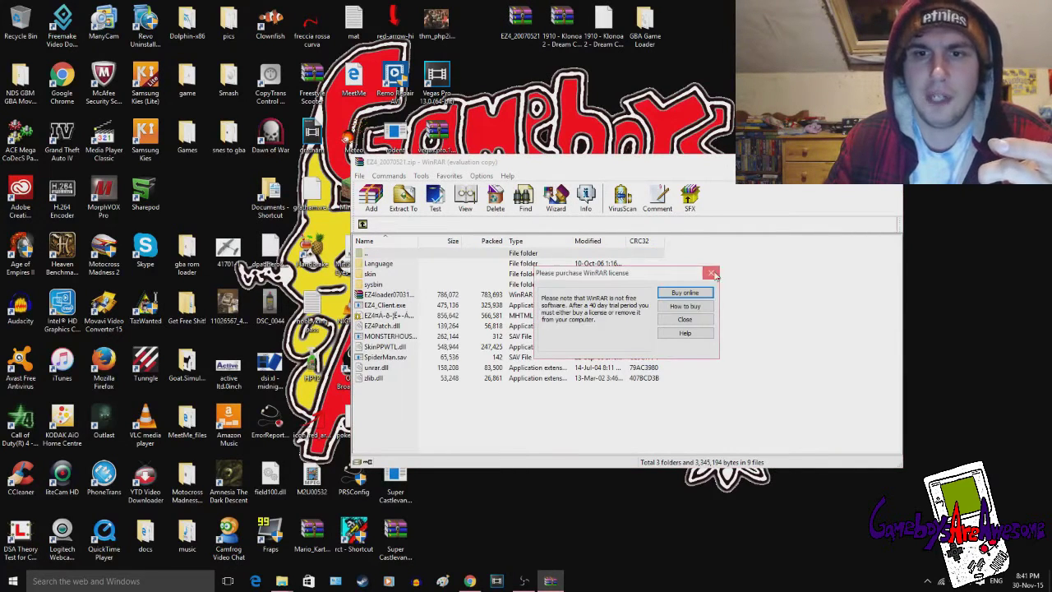
click(712, 273)
click(888, 162)
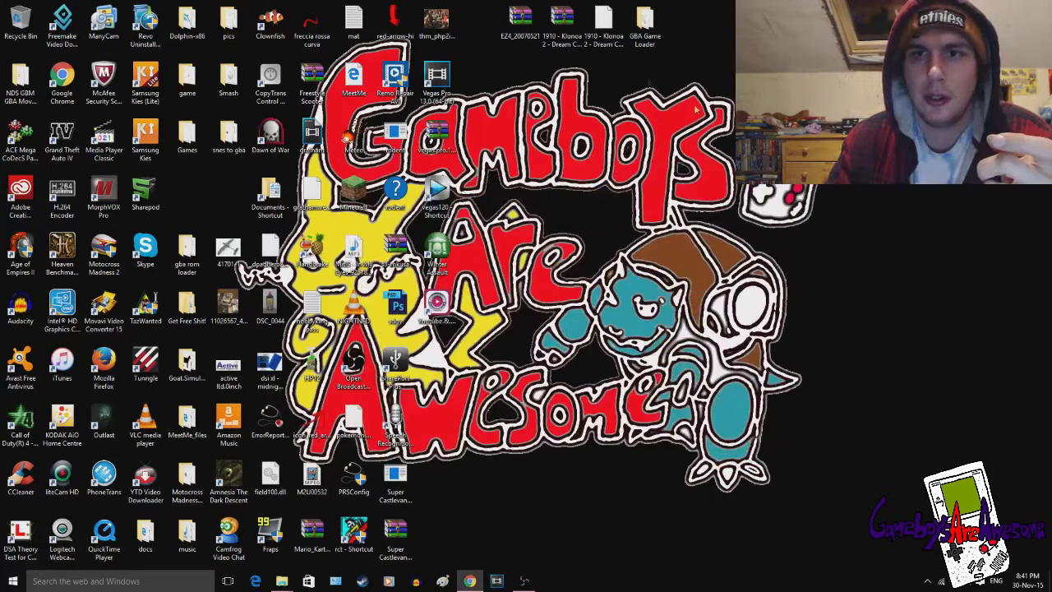
Step: Move the EZ4_20070521 archive into the GBA Game Loader folder and extract its contents there
drag(521, 27, 645, 24)
double_click(644, 24)
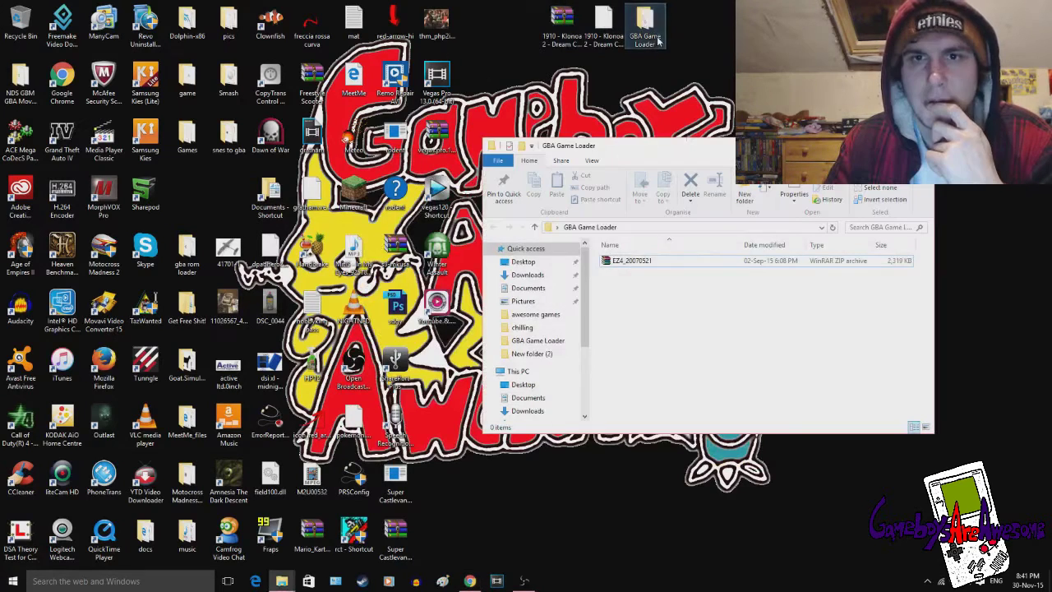
right_click(686, 270)
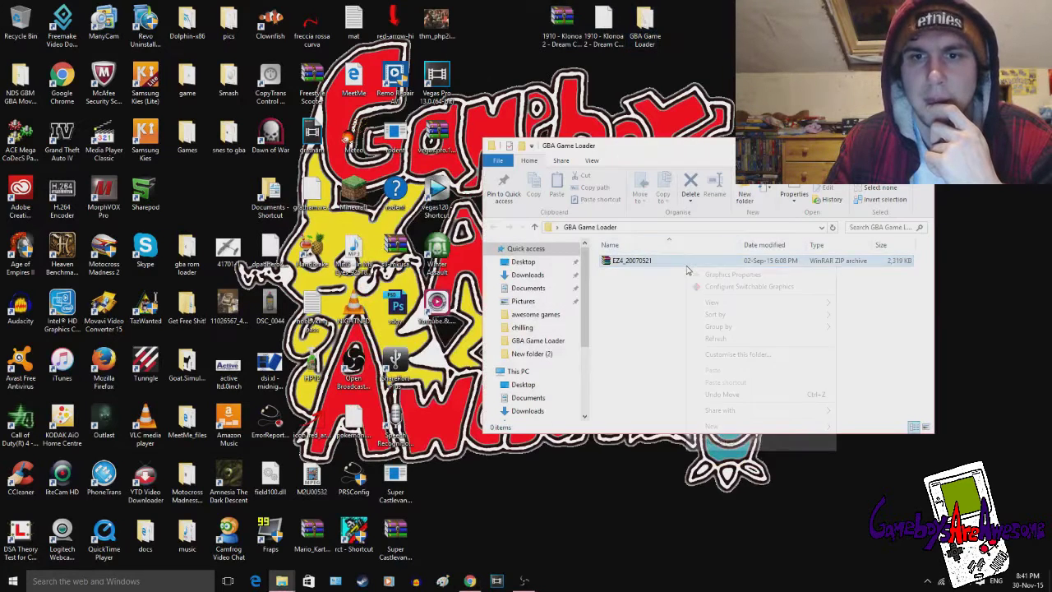
right_click(646, 262)
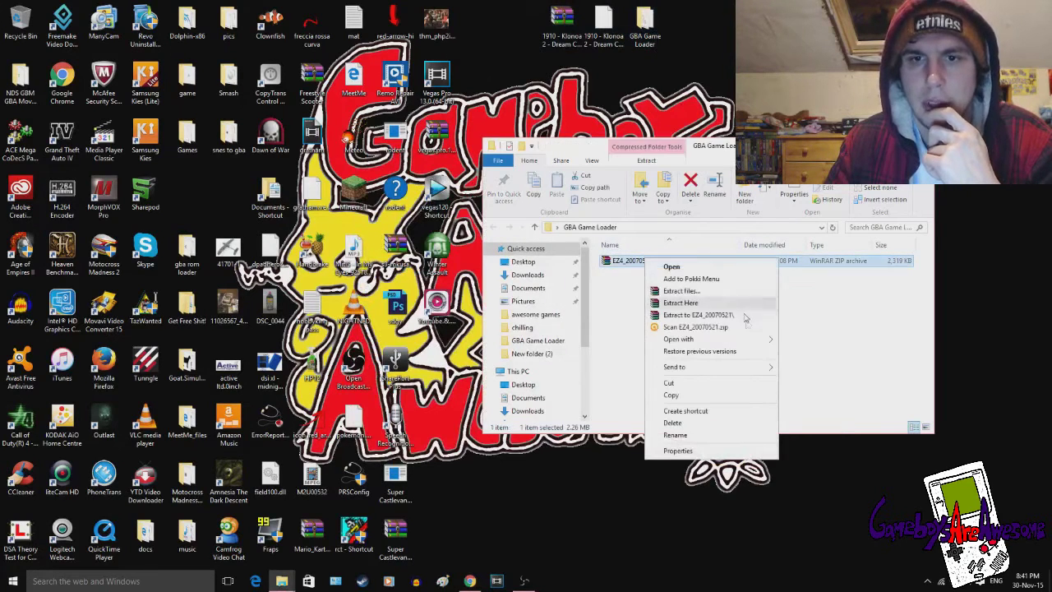
click(681, 303)
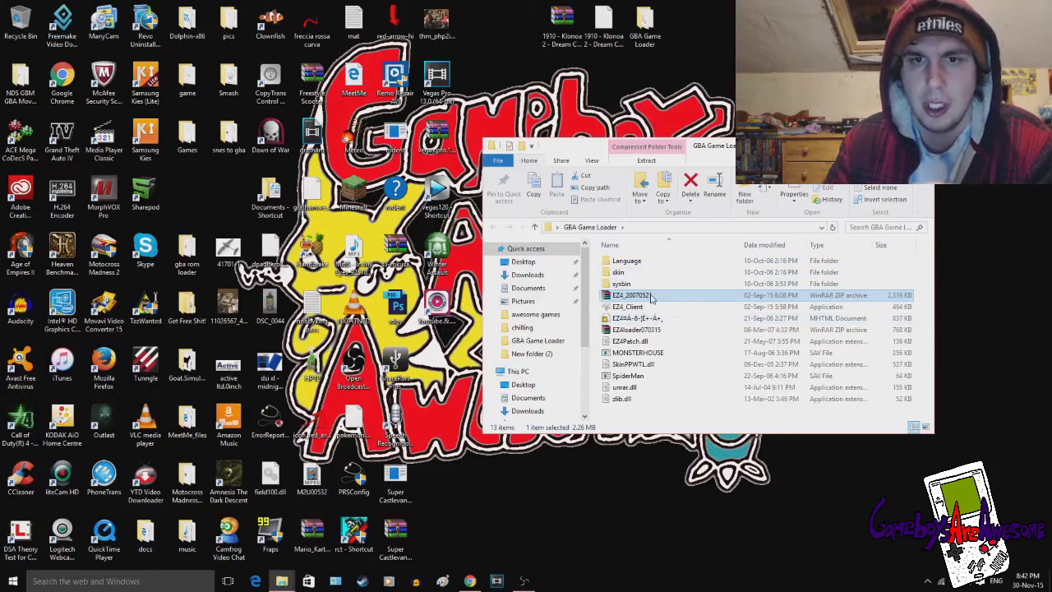
Step: Delete the EZ4_20070521 archive from the GBA Game Loader folder, keeping the extracted files
click(649, 297)
key(BackSpace)
key(Escape)
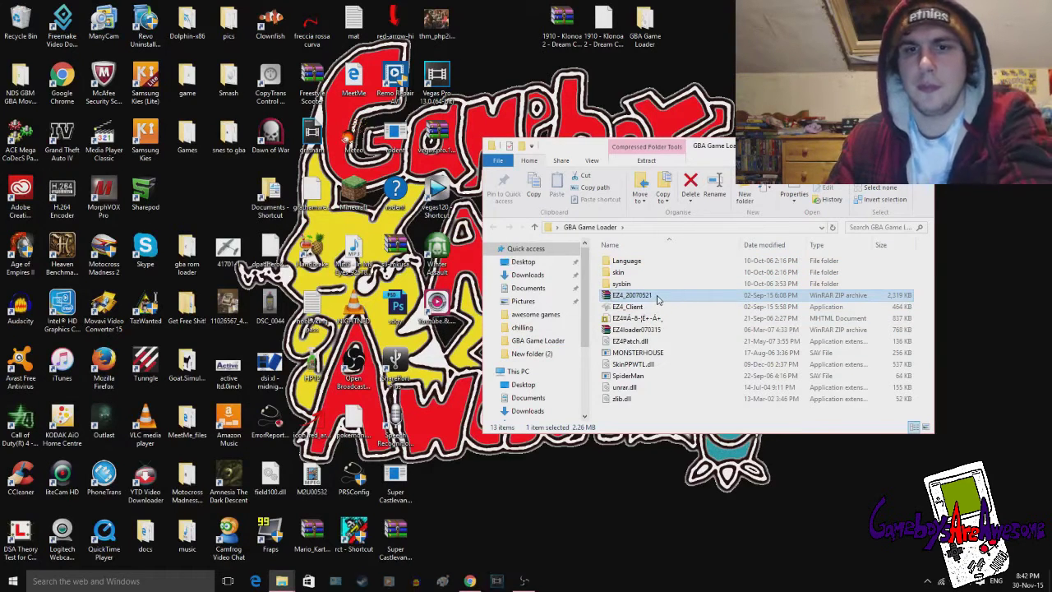
key(Delete)
click(633, 395)
key(ctrl+a)
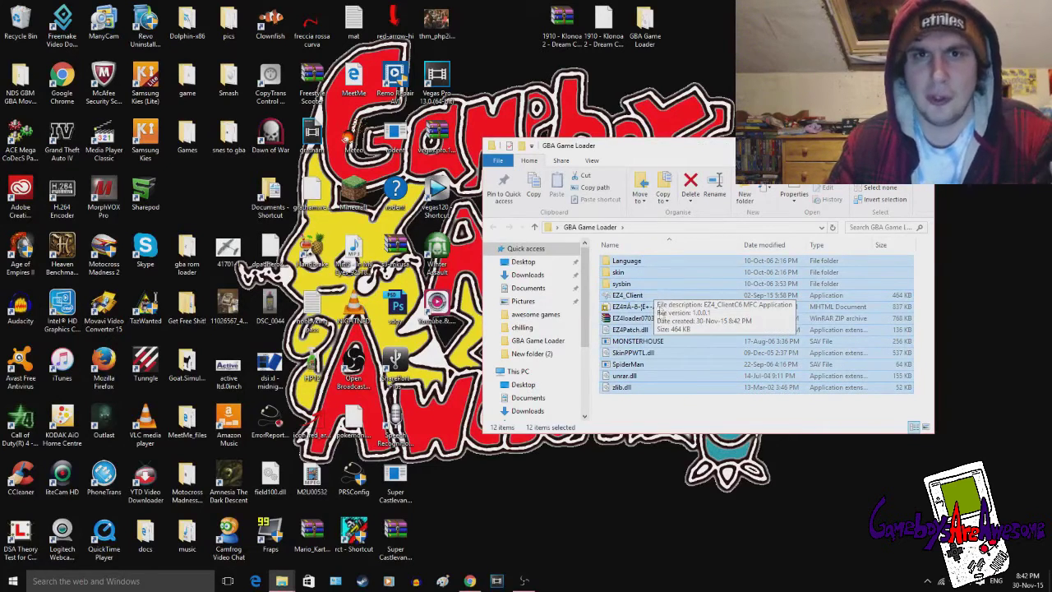
click(635, 419)
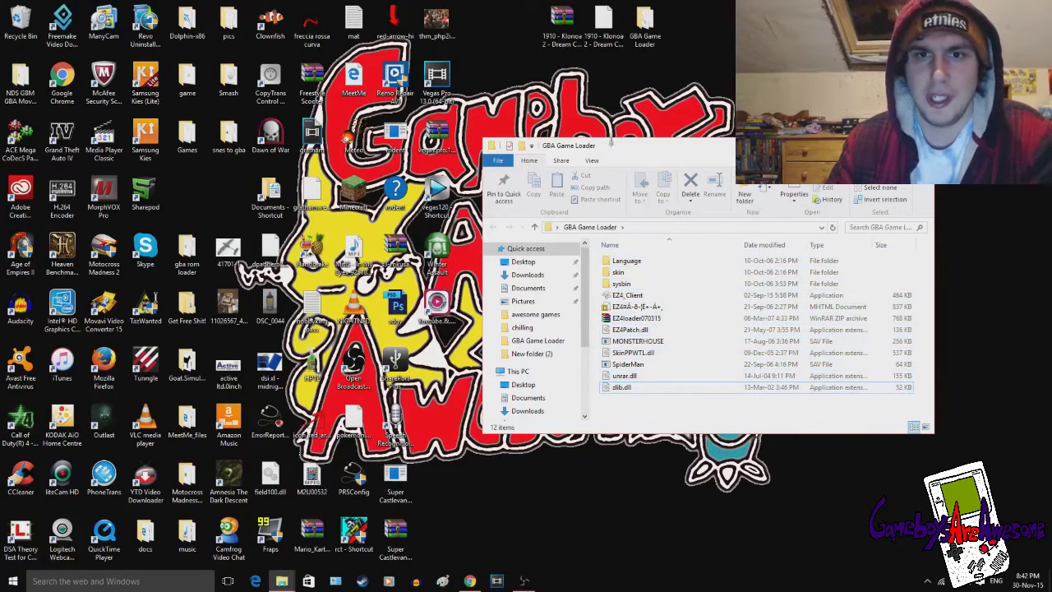
Step: Clear the view of the desktop and locate the Klonoa 2 archive and its extracted .gba ROM file
drag(615, 141, 681, 125)
click(566, 49)
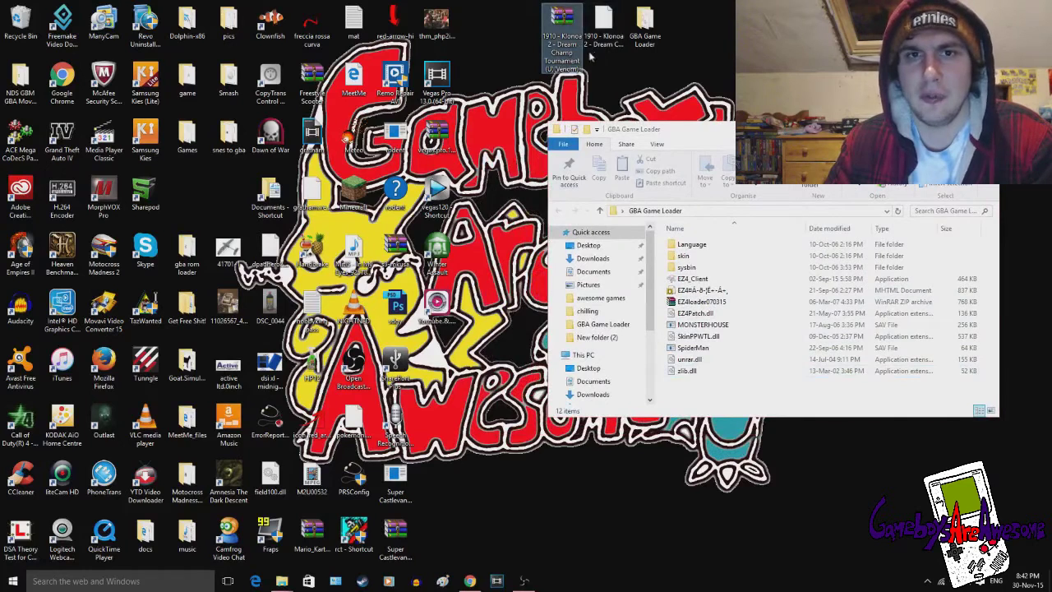
key(super+d)
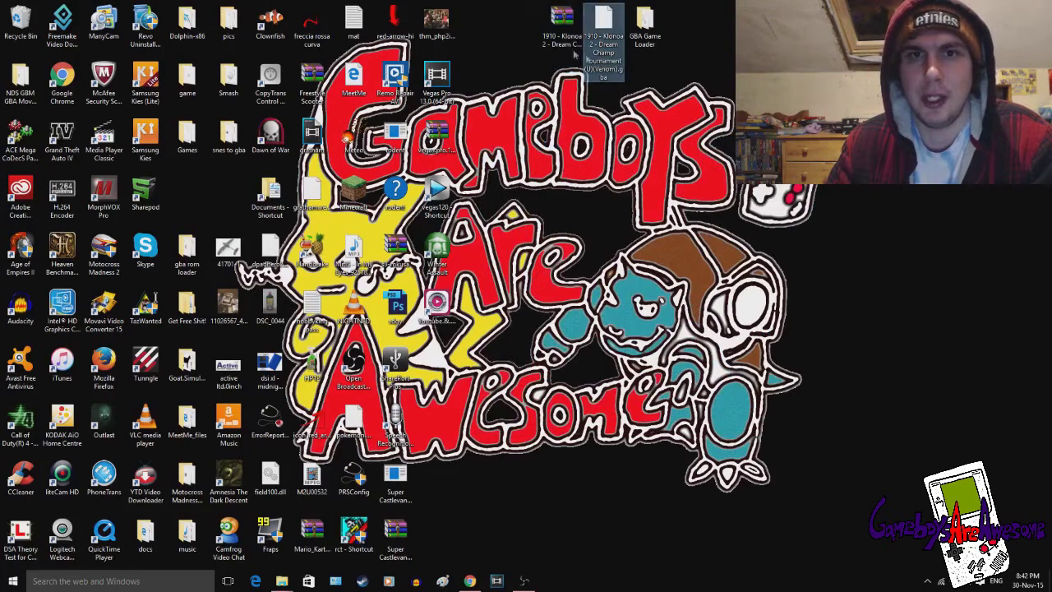
double_click(604, 37)
mouse_move(608, 45)
mouse_down()
mouse_move(619, 66)
mouse_move(721, 49)
mouse_move(650, 70)
mouse_move(615, 54)
mouse_up()
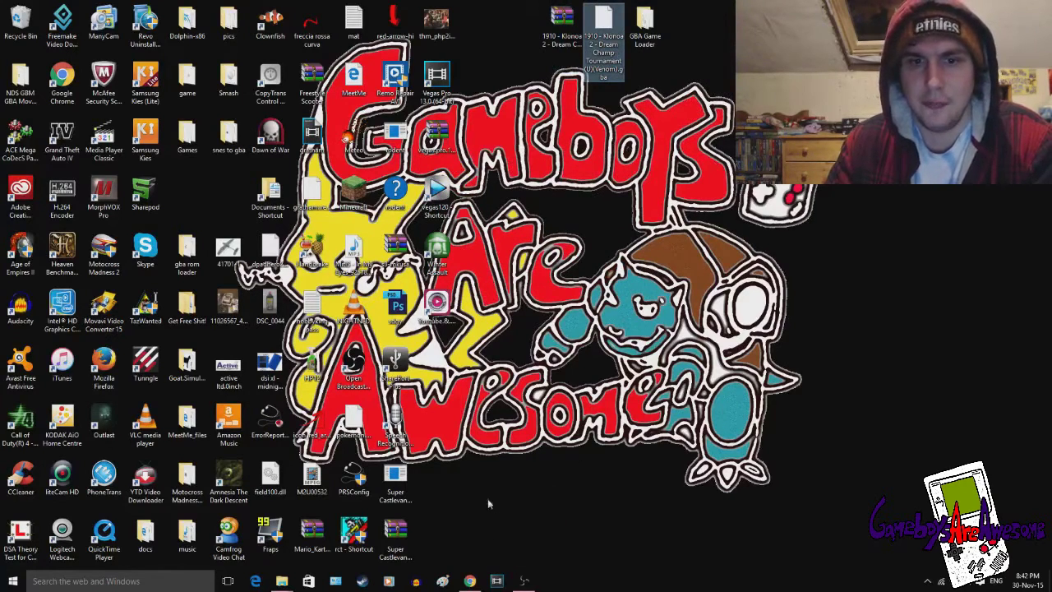
Step: Launch EZ4_Client from the GBA Game Loader folder and position its window clear for use
double_click(644, 29)
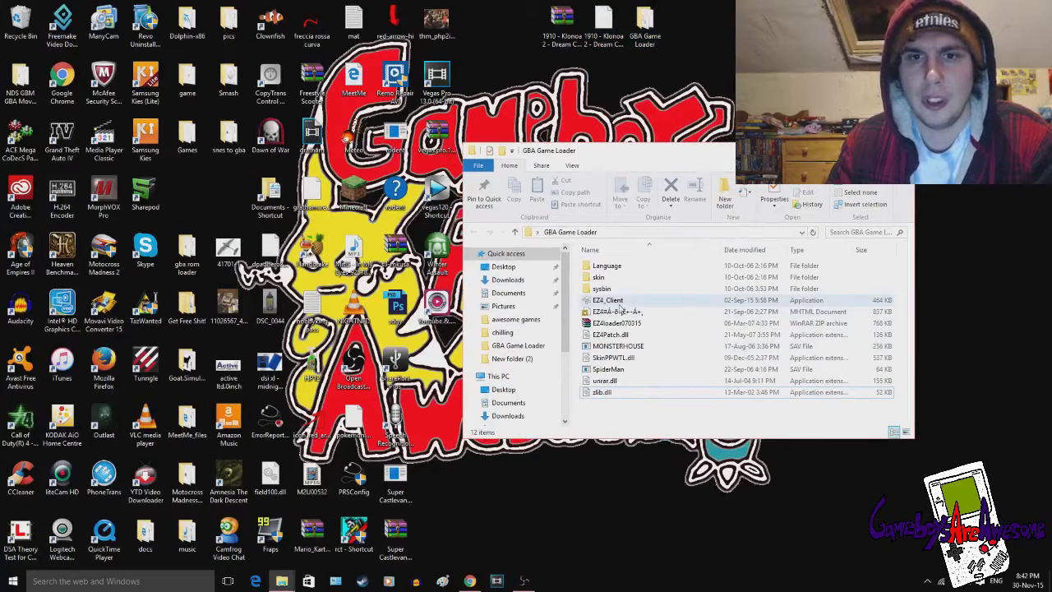
double_click(618, 302)
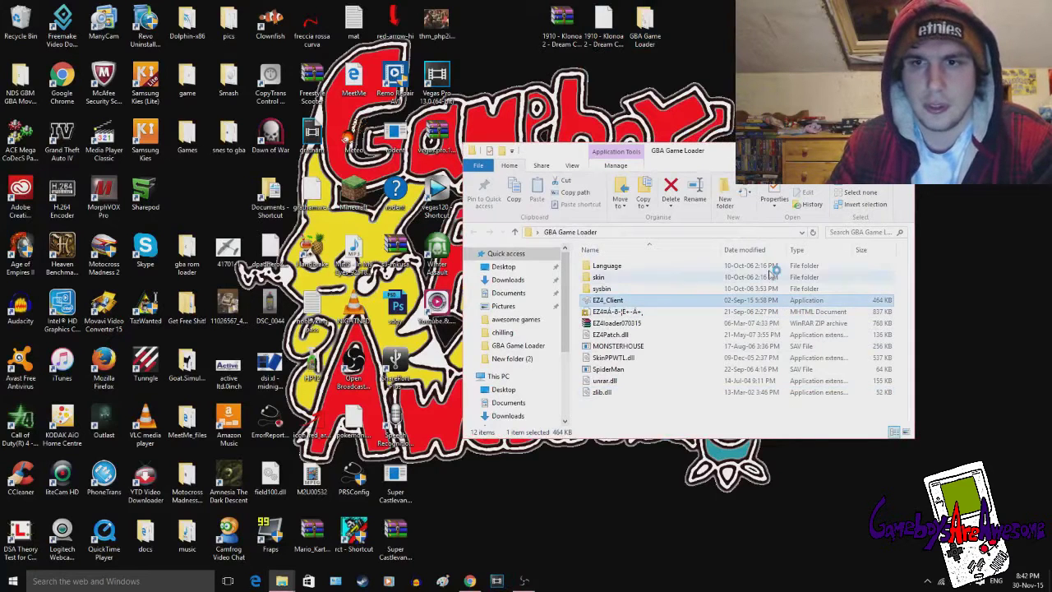
drag(521, 174, 694, 189)
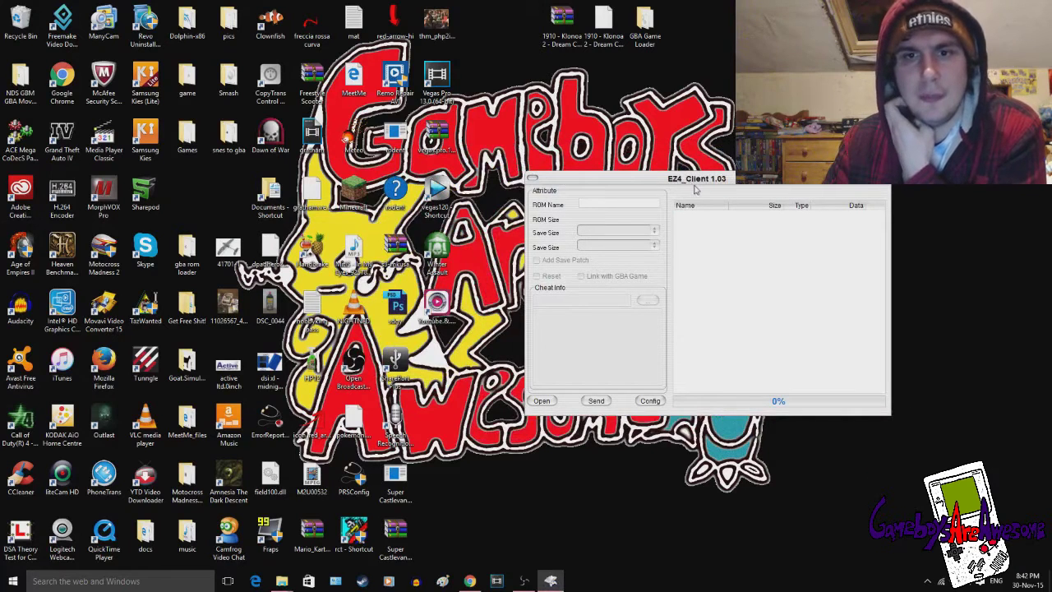
drag(671, 177, 617, 168)
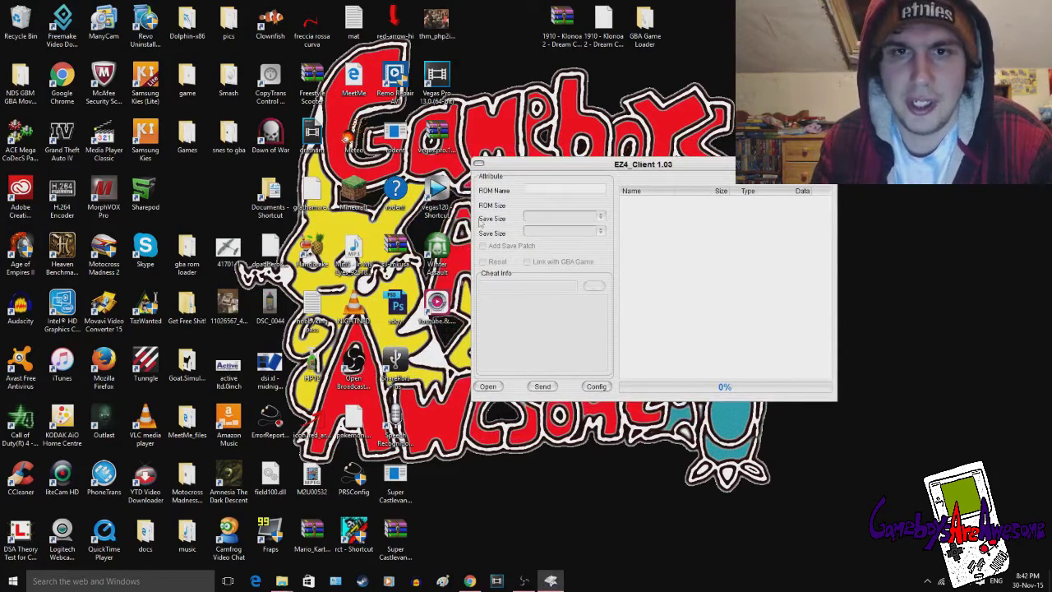
Step: Load the Klonoa 2 - Dream Champ Tournament .gba ROM from the desktop into EZ4_Client
click(487, 386)
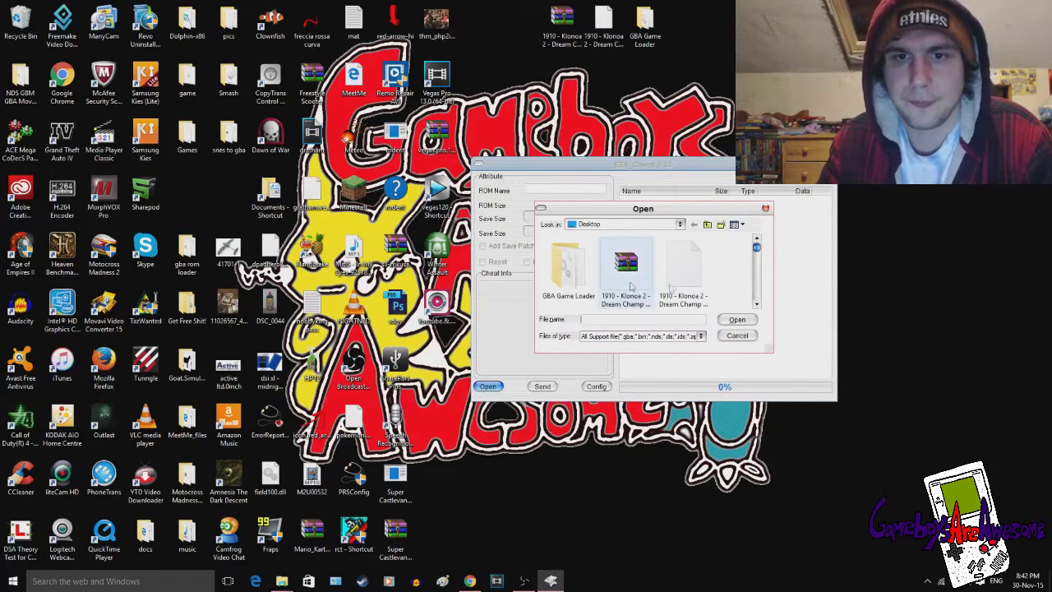
click(682, 267)
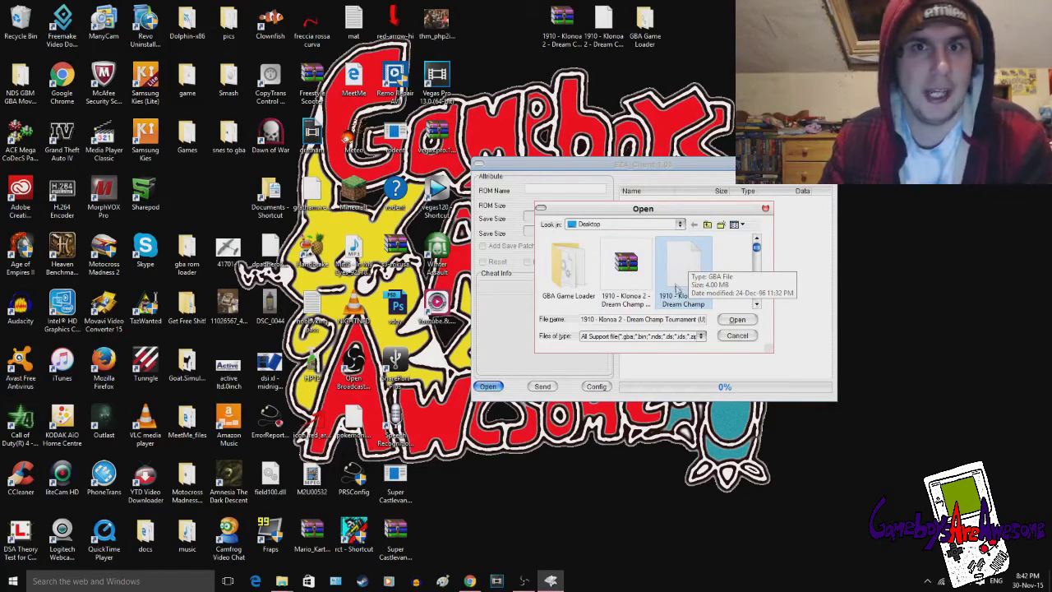
click(737, 320)
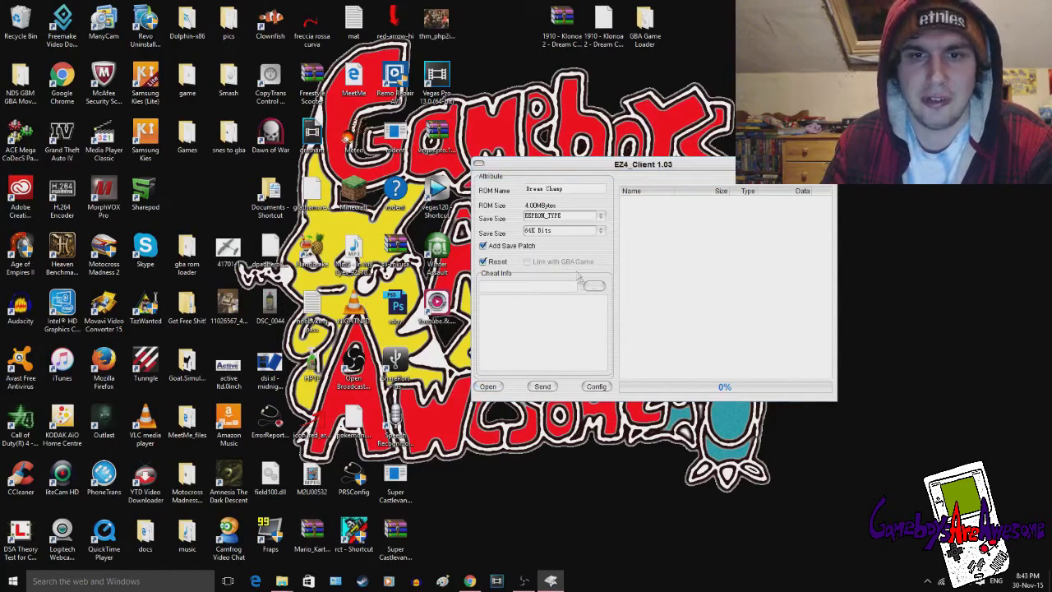
click(597, 388)
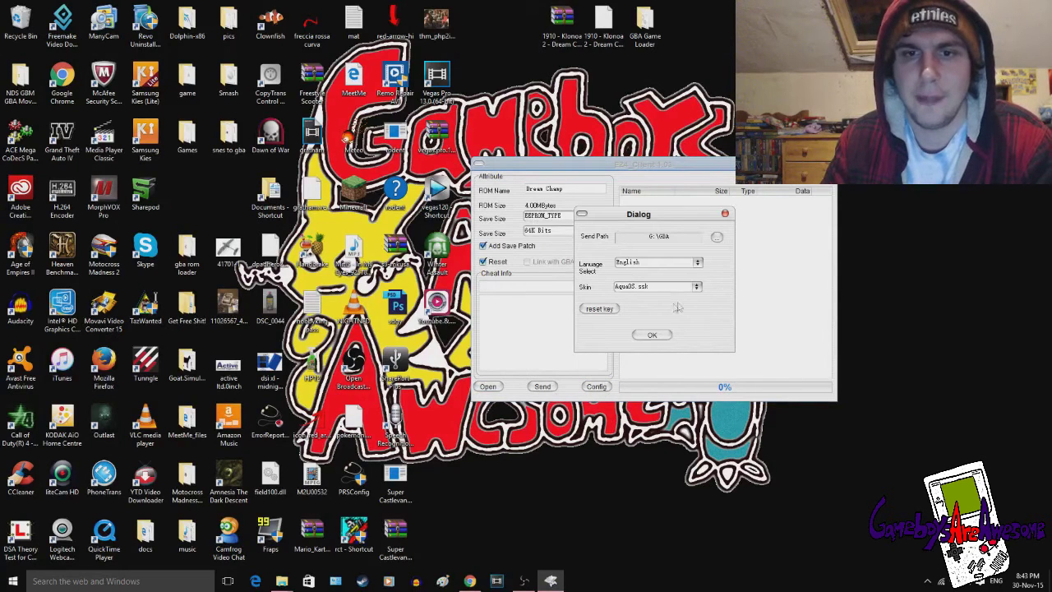
click(717, 239)
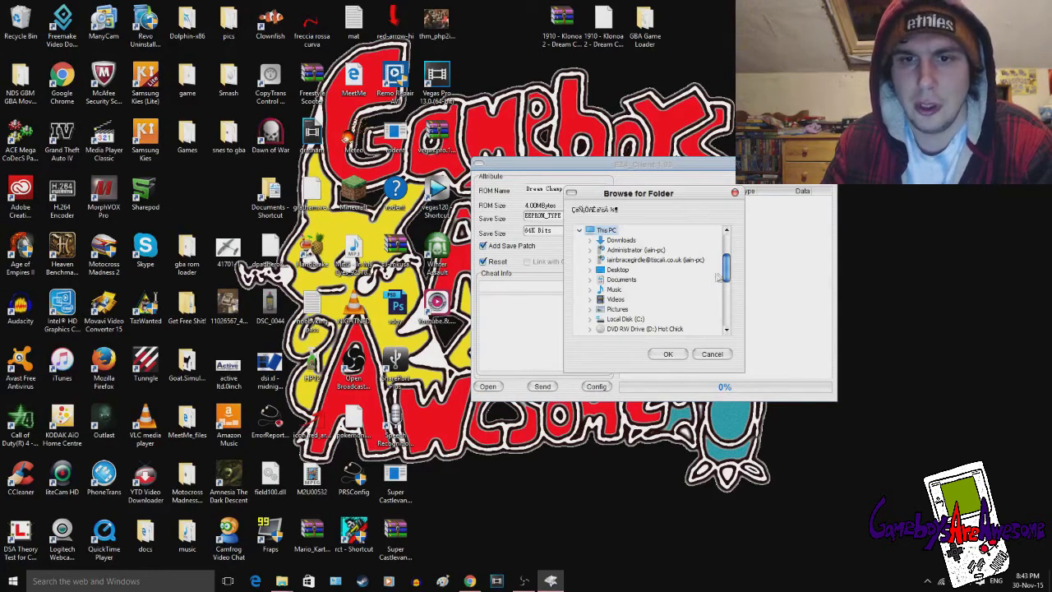
click(734, 194)
click(723, 215)
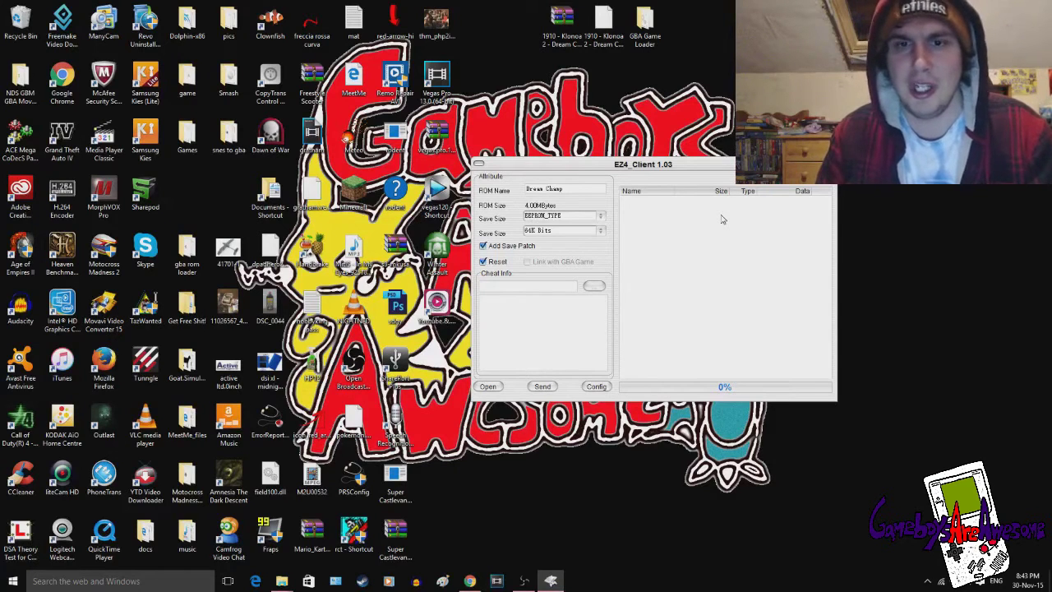
click(609, 395)
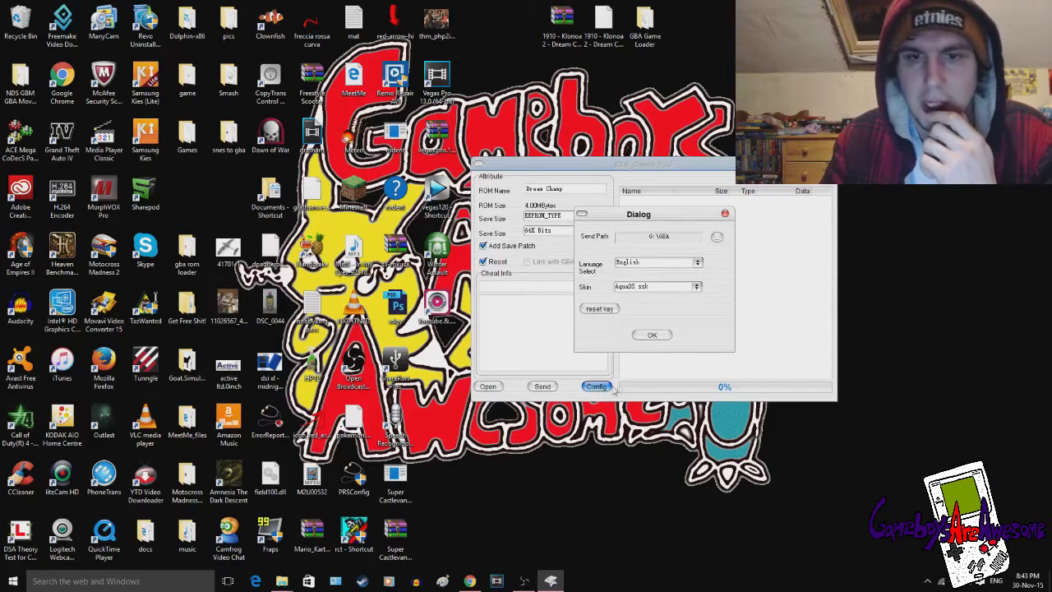
click(717, 236)
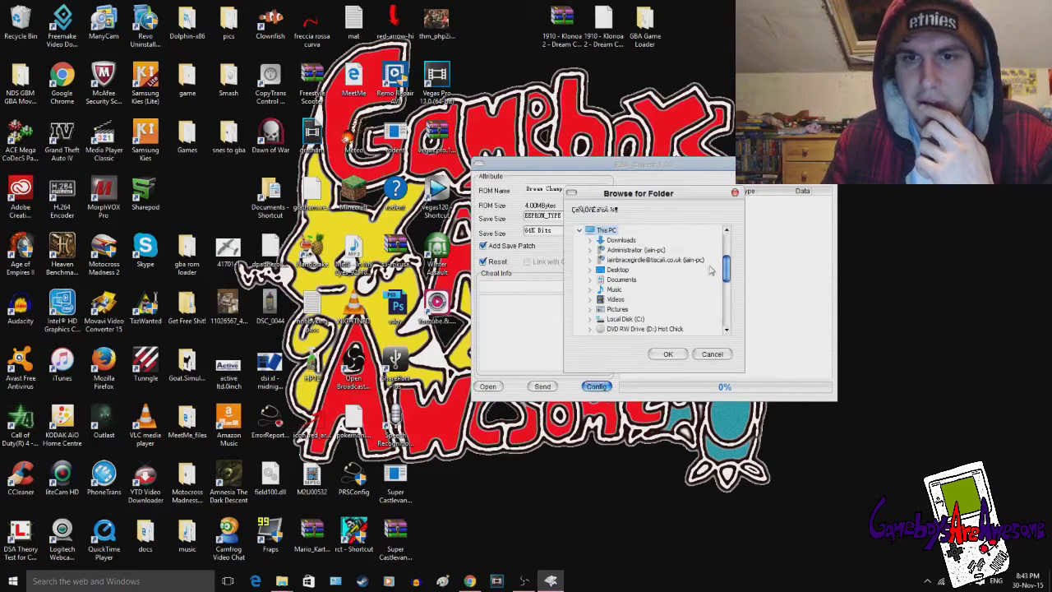
click(735, 194)
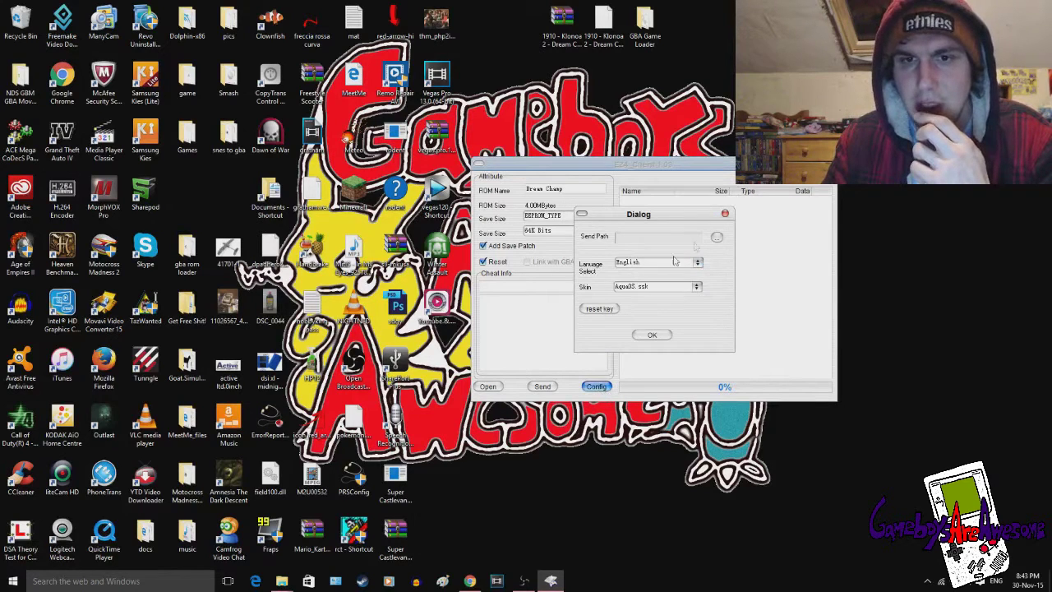
click(726, 215)
Step: Set the configuration's send path to the GBA folder on Removable Disk (G:)
click(596, 387)
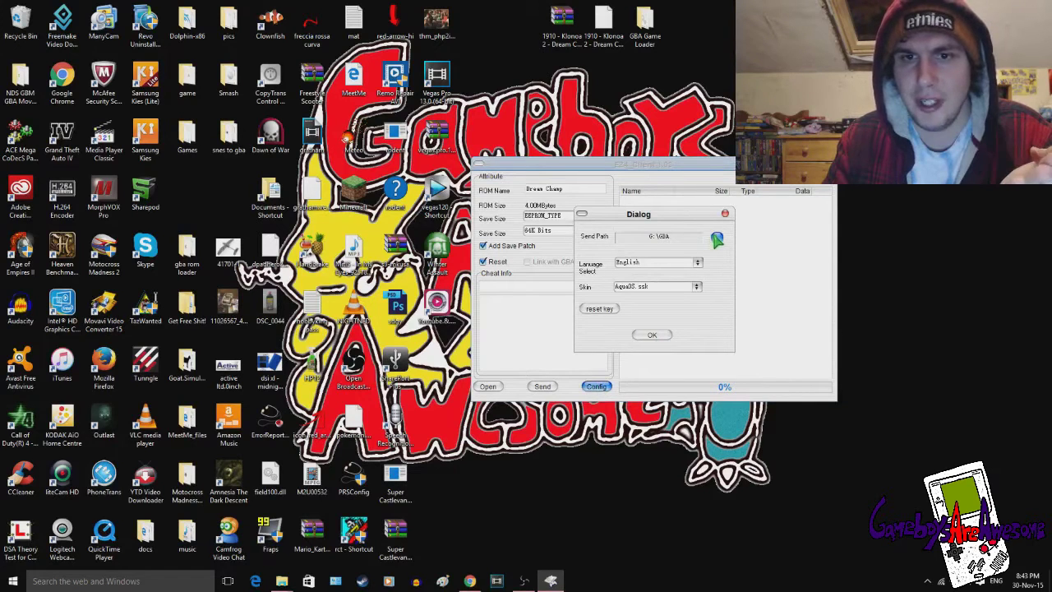
click(718, 239)
drag(725, 269, 726, 276)
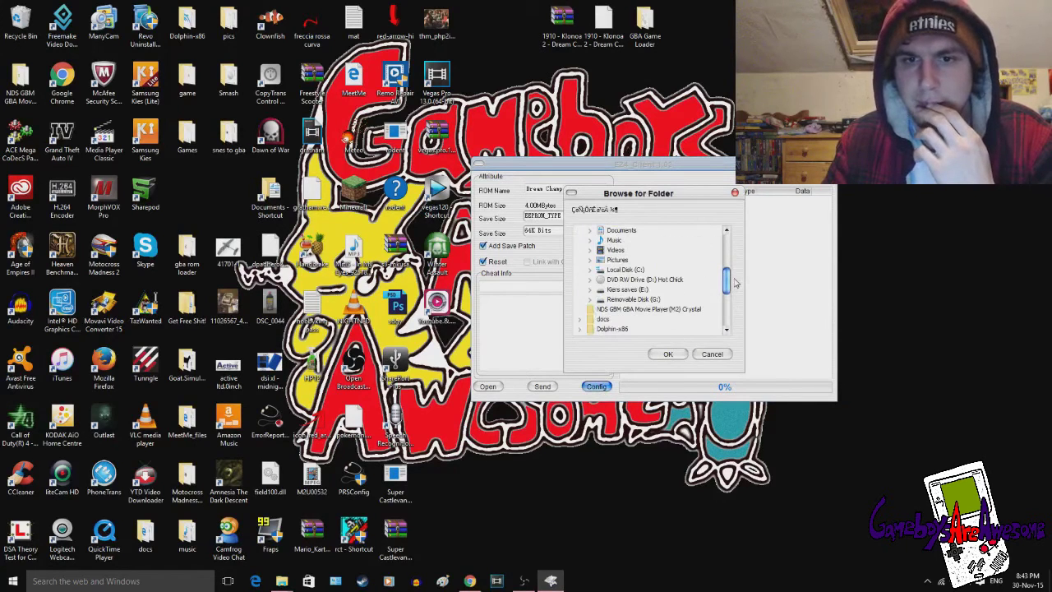
double_click(633, 298)
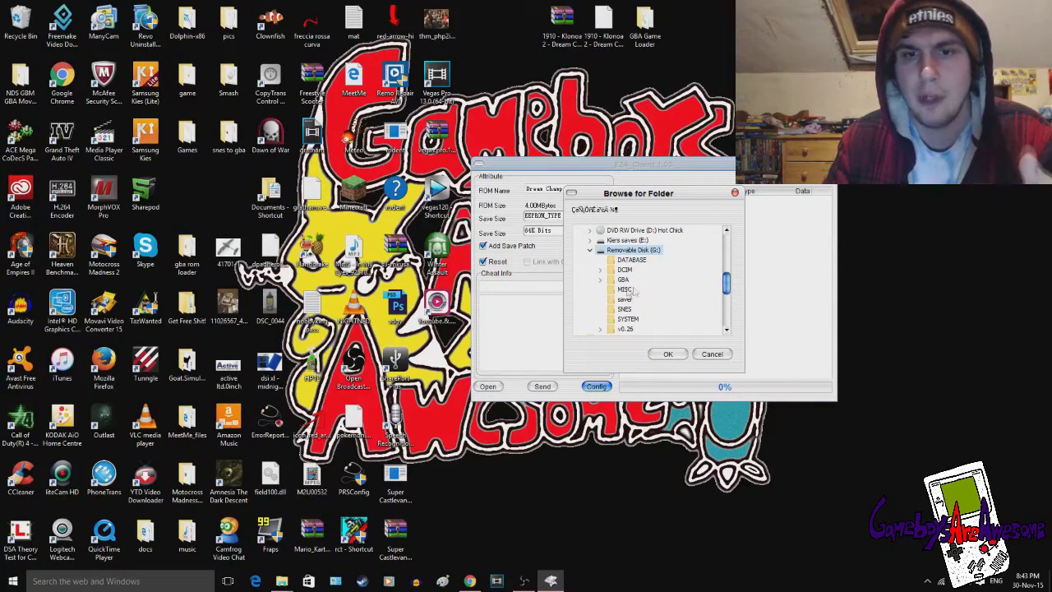
click(624, 280)
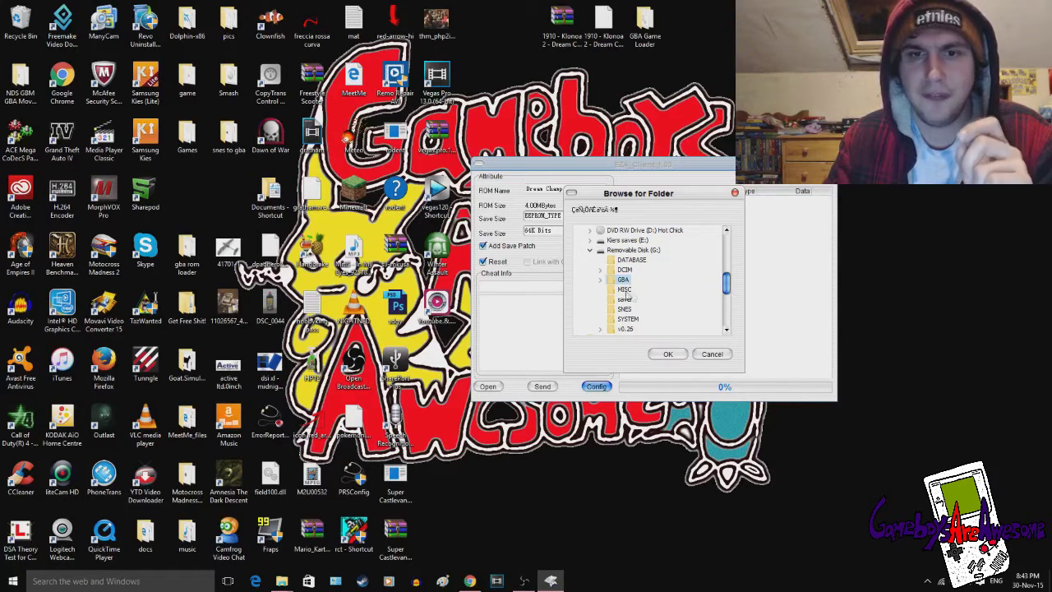
click(669, 352)
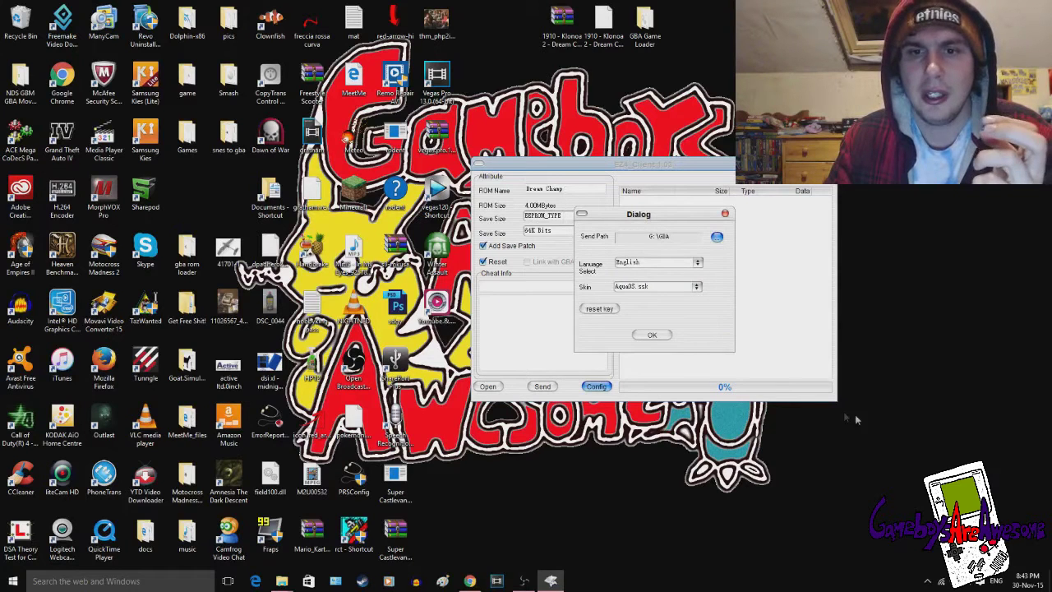
click(653, 336)
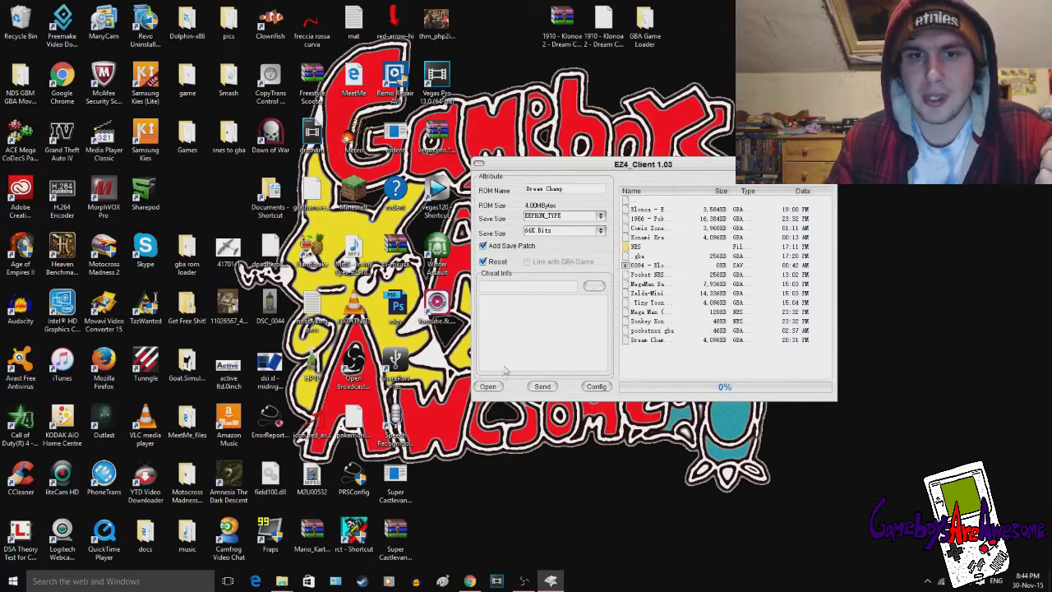
Step: Change the loaded ROM's name to "Klonoa 2 - Dream Champ"
click(492, 388)
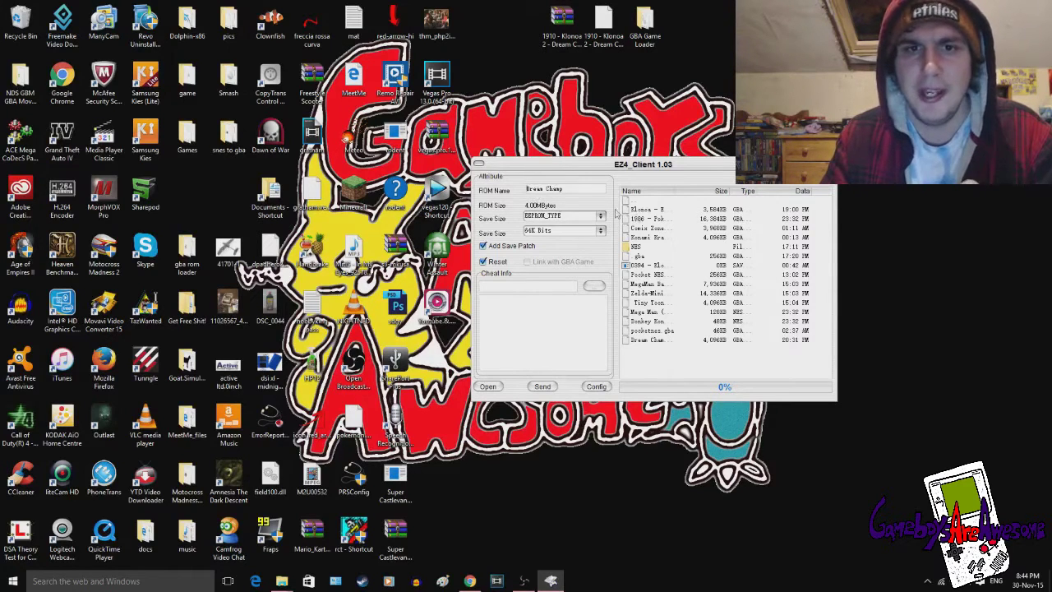
text(E)
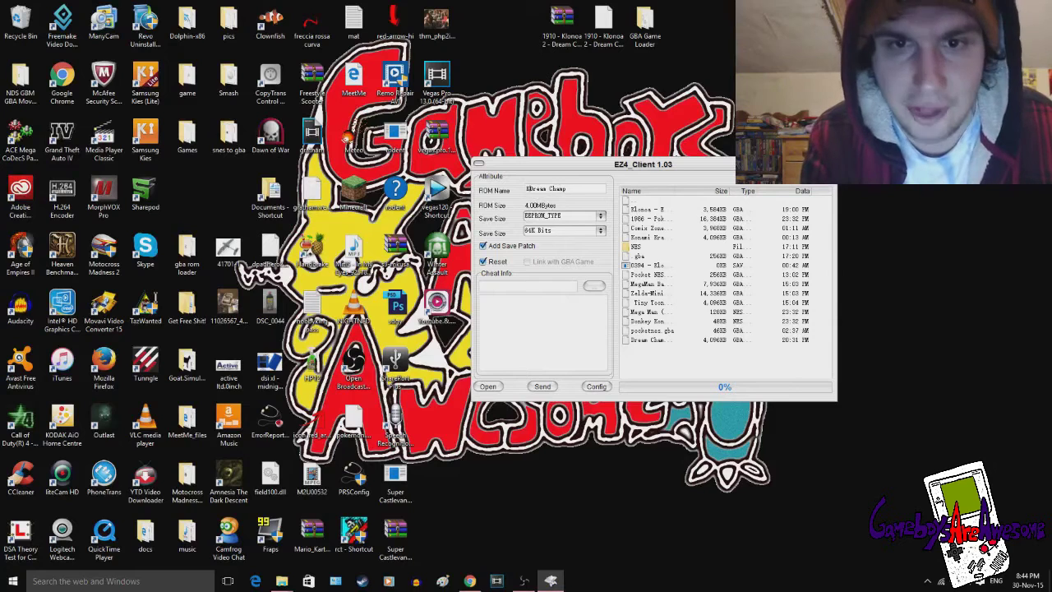
text(l)
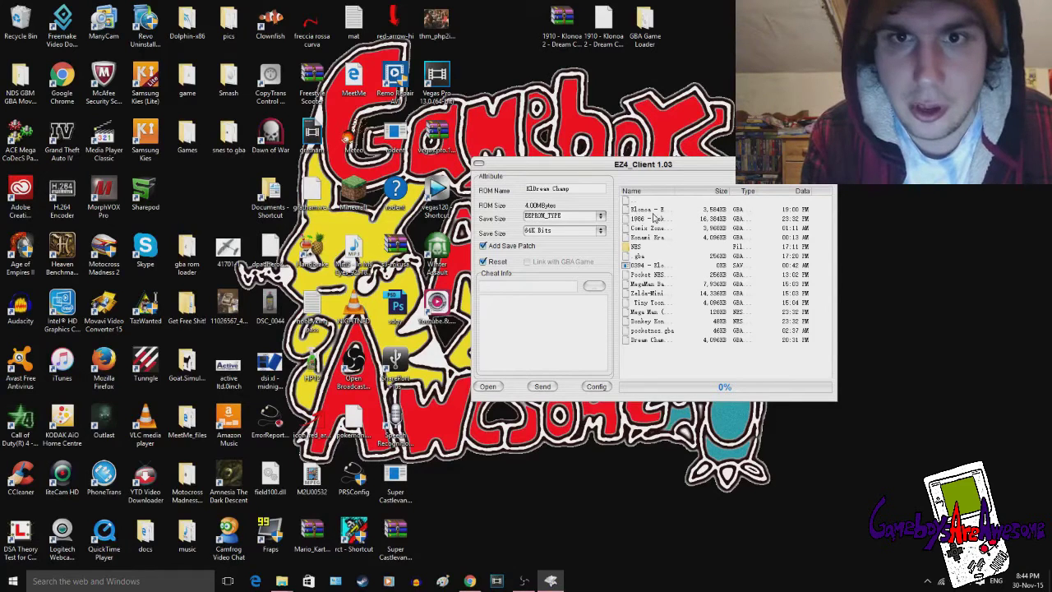
text(o)
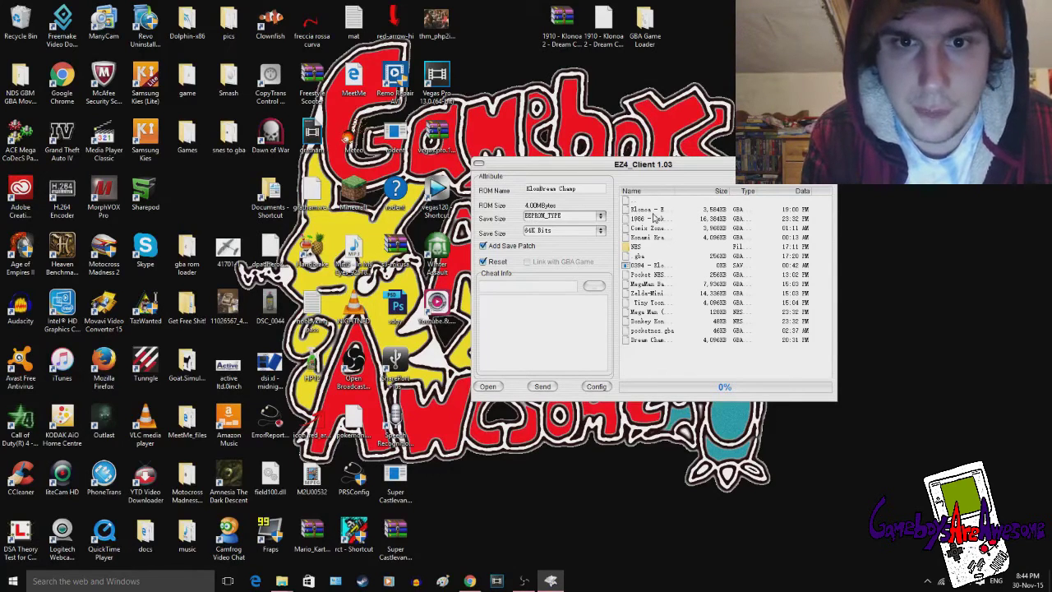
text(no)
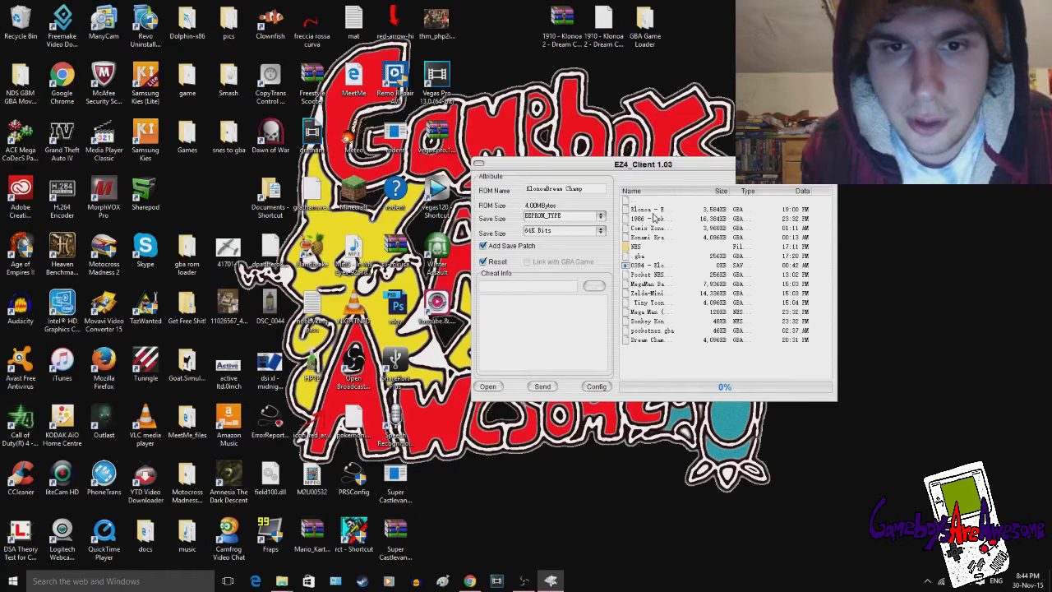
text(a )
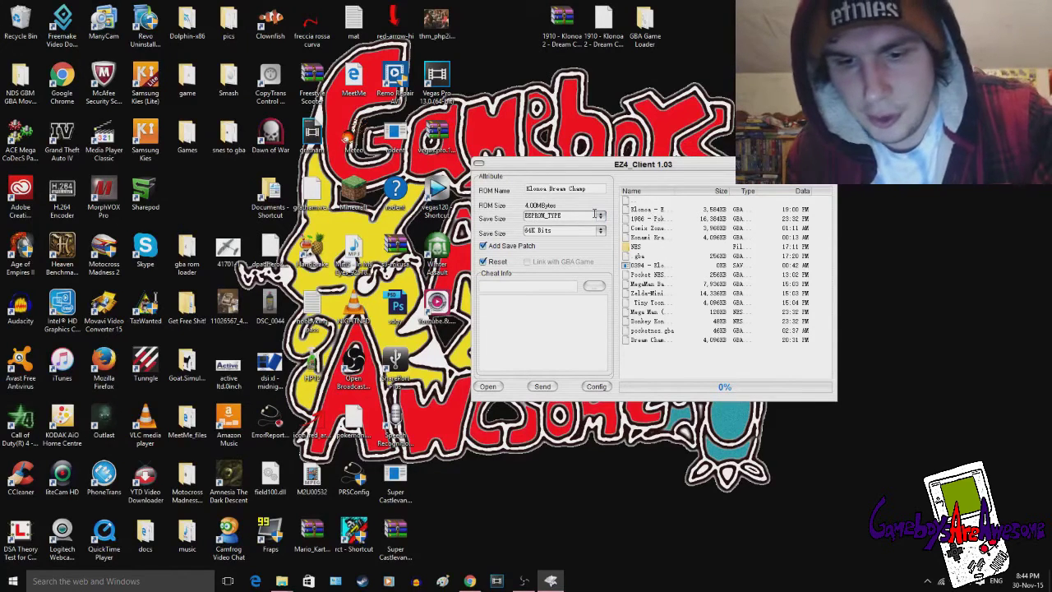
text(-)
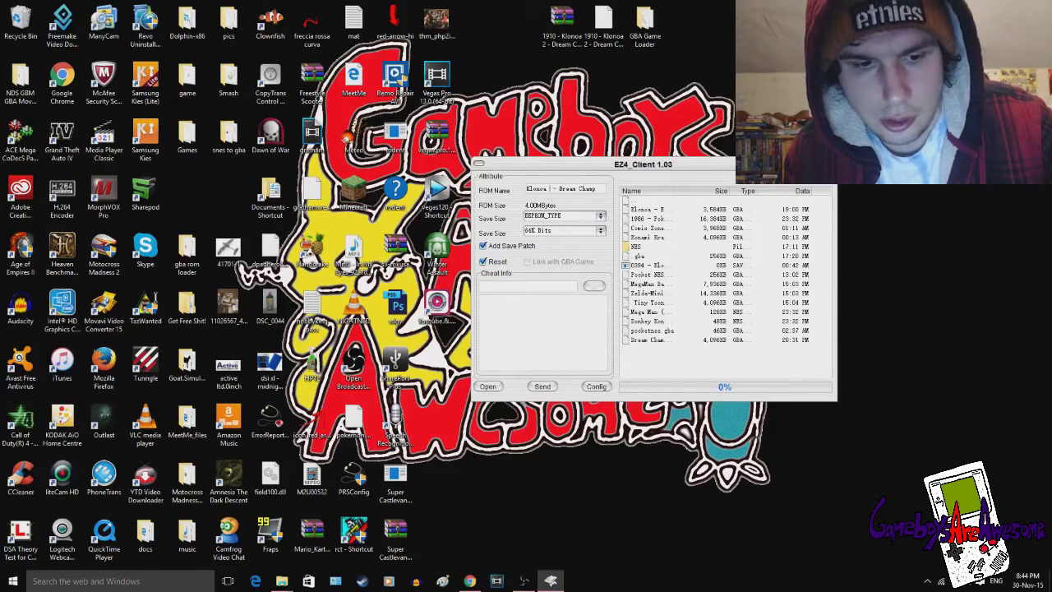
text( 2)
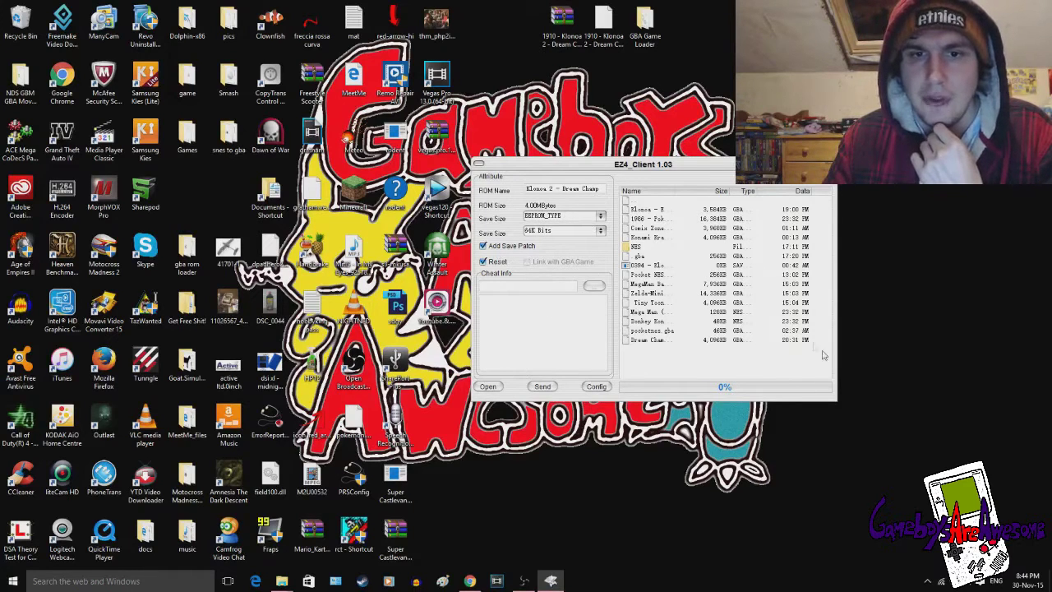
Step: Send the patched ROM to the memory card's GBA folder and close EZ4_Client
click(542, 386)
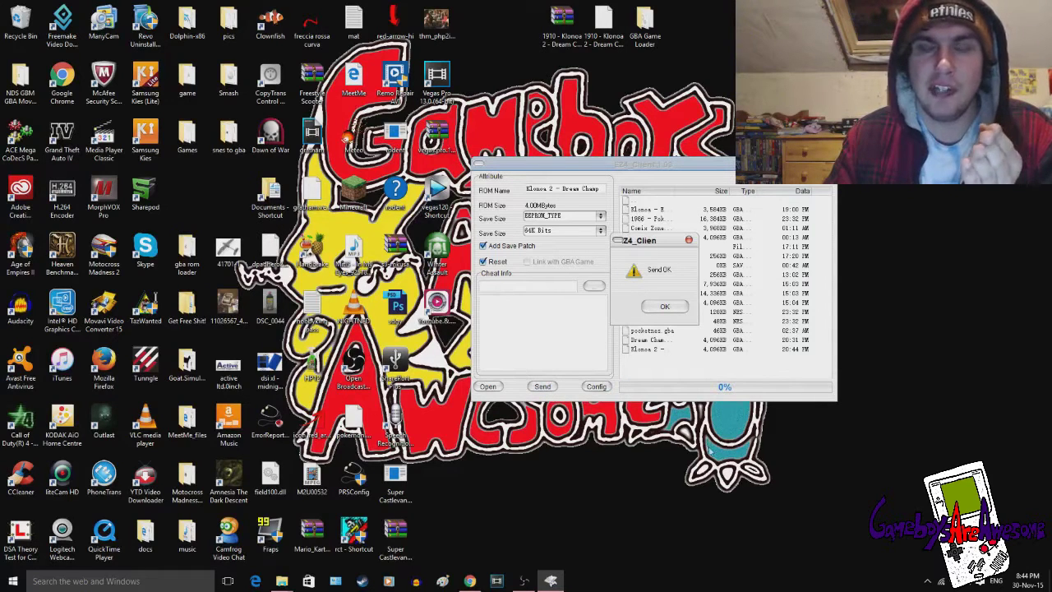
click(662, 309)
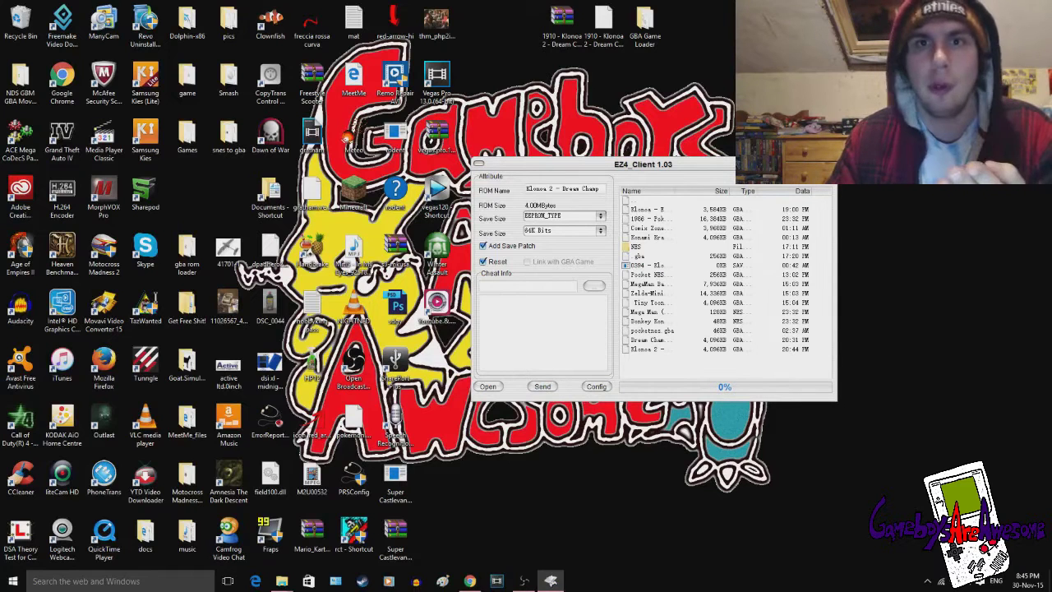
key(alt+F4)
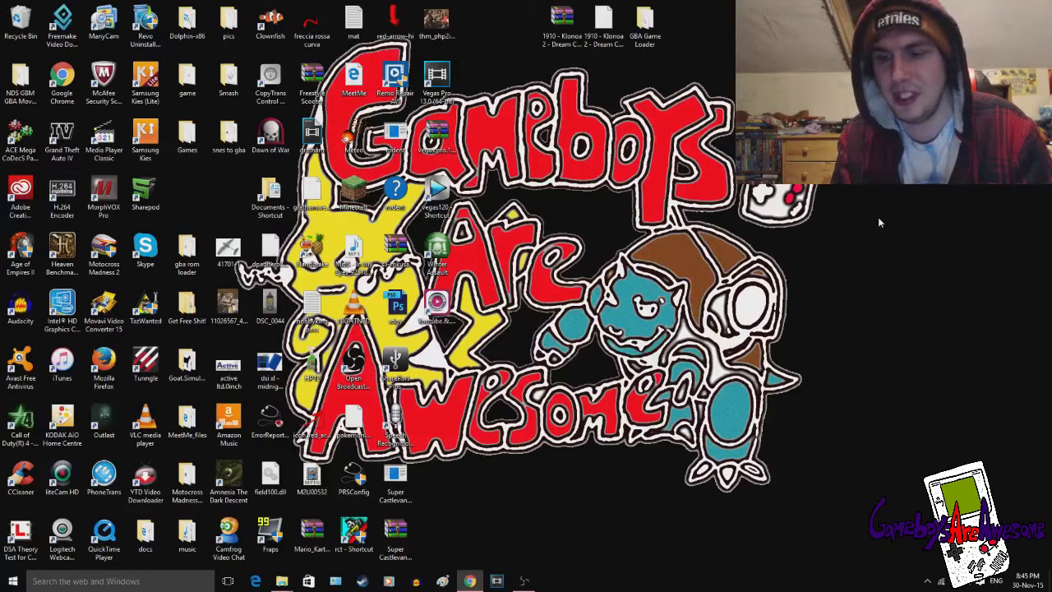
mouse_move(469, 580)
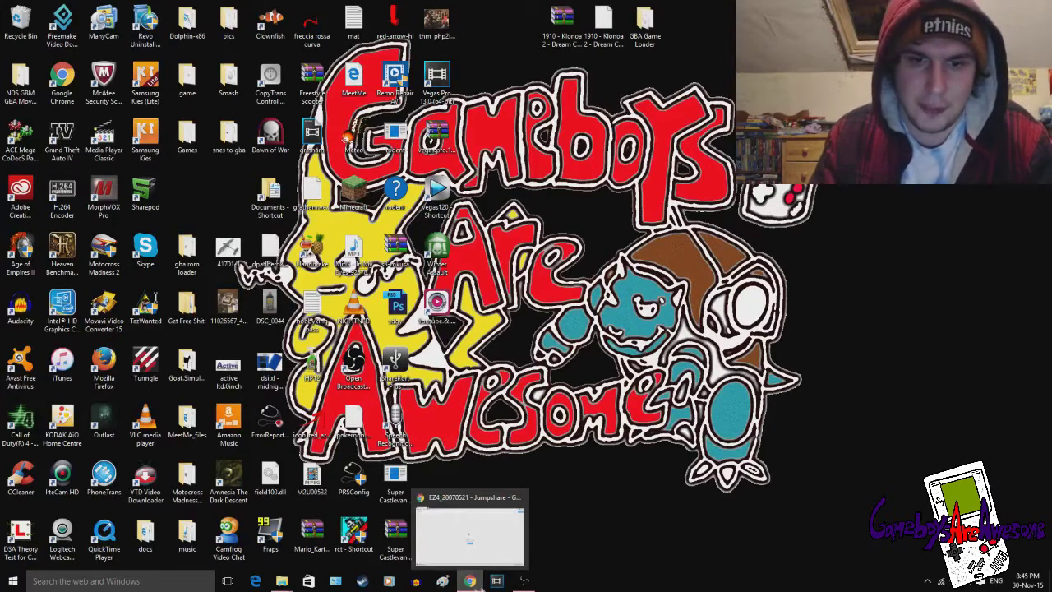
click(523, 580)
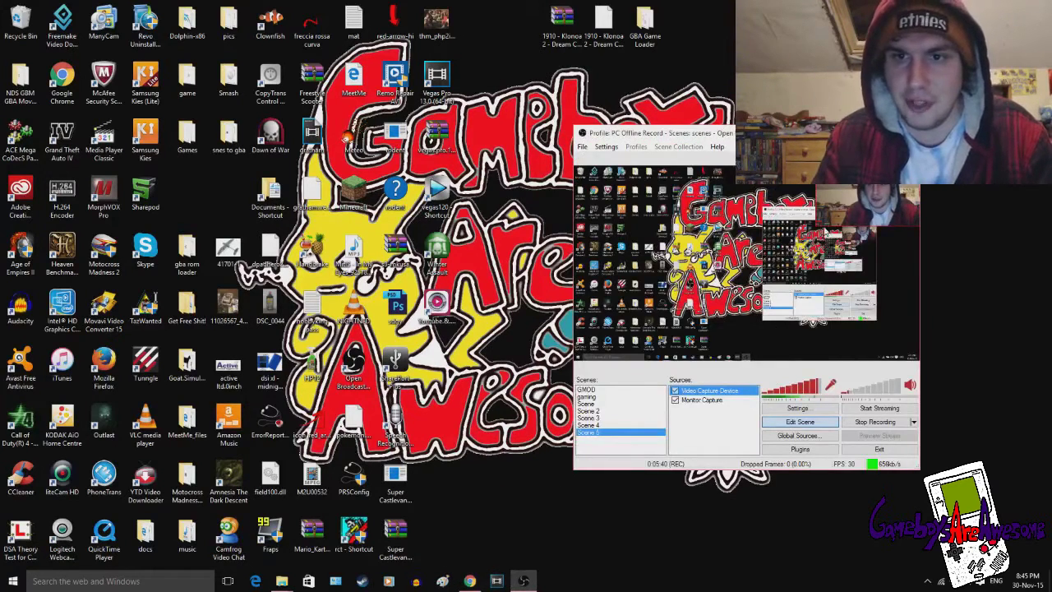